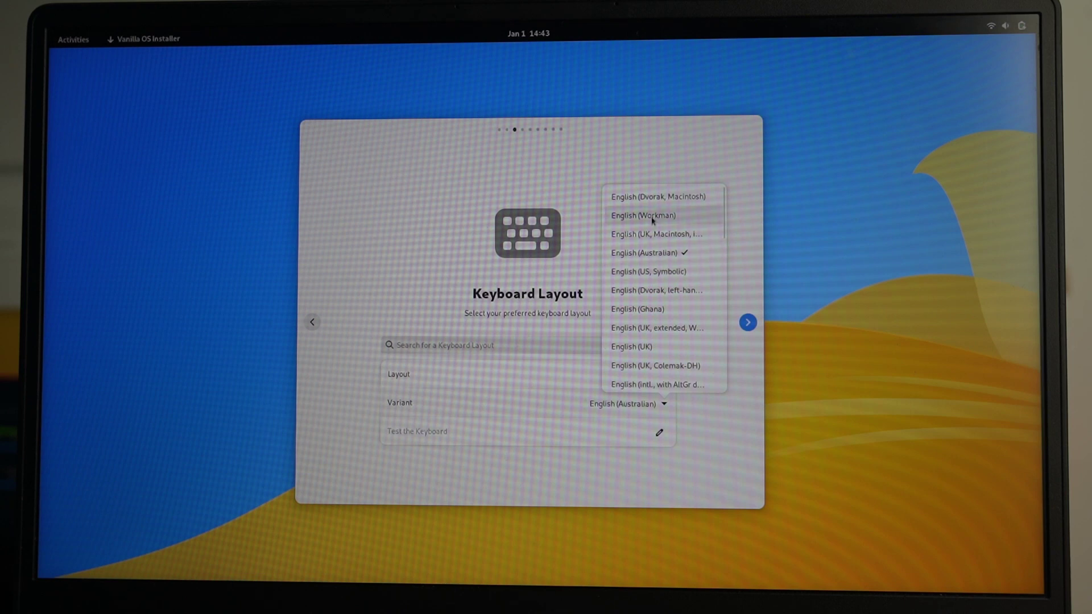
Accept the timezone on the Date & Time step.
scroll(651, 228, down, 1)
scroll(640, 357, down, 5)
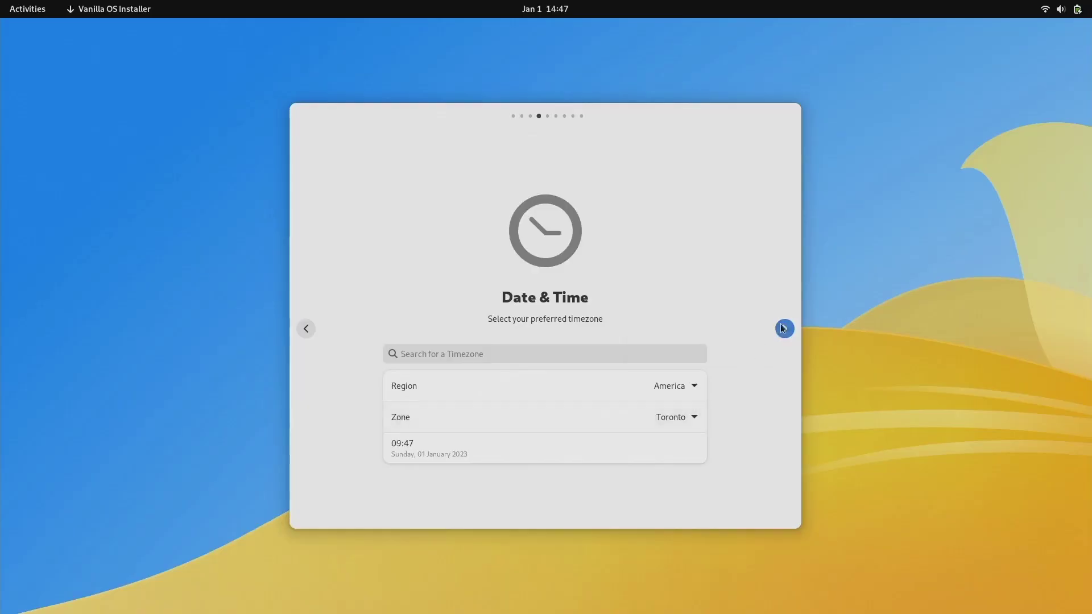
click(784, 329)
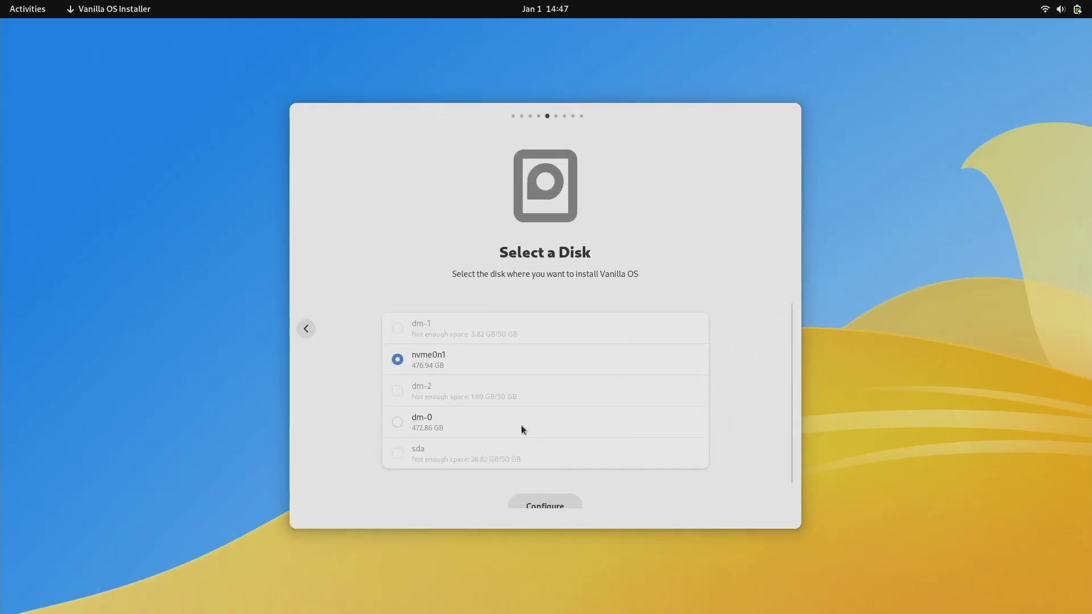
Install onto the entire nvme0n1 disk, confirm the changes, and start First Setup.
scroll(725, 445, down, 1)
click(555, 482)
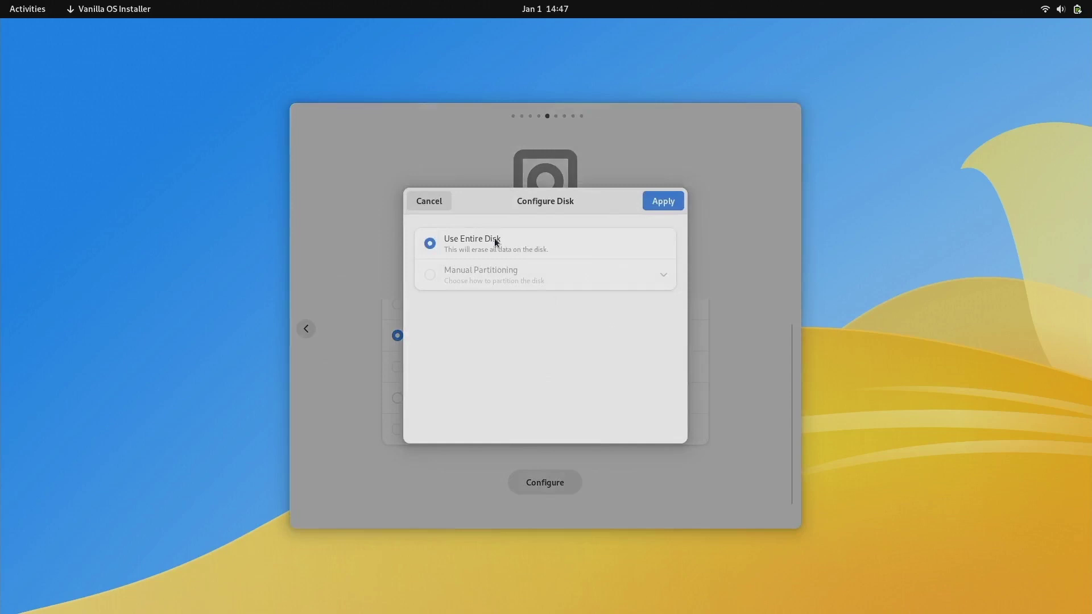
click(659, 202)
click(784, 334)
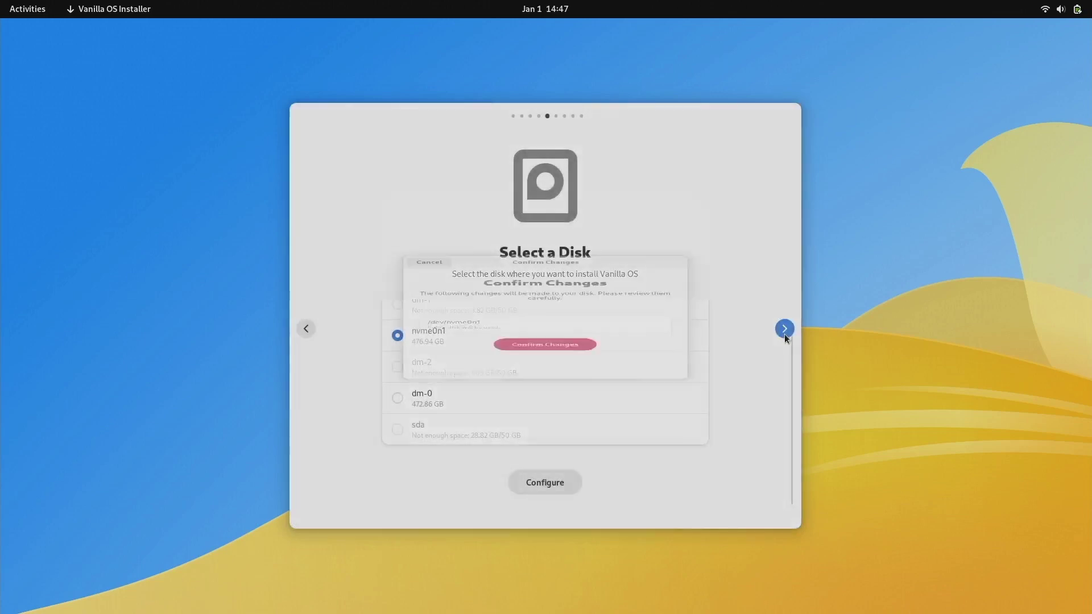
click(549, 357)
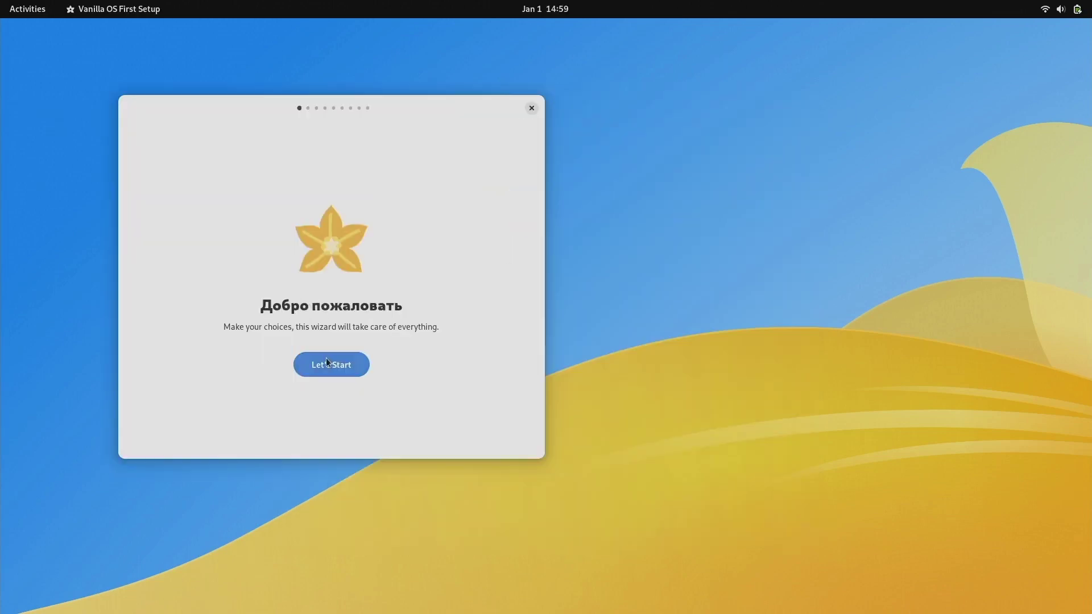
click(326, 357)
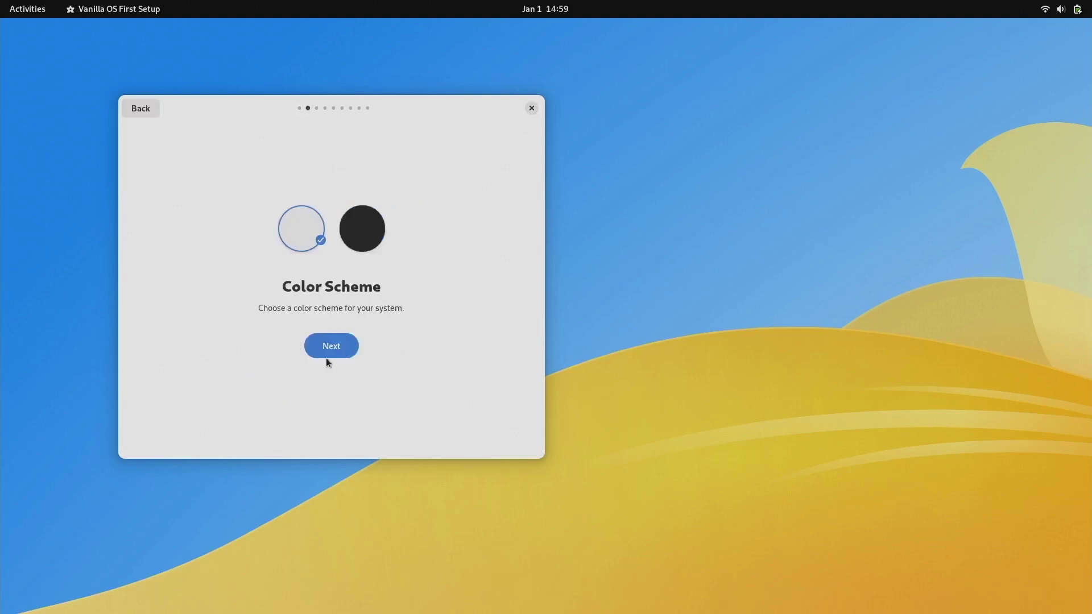
Pick the dark circle on the Color Scheme page and go to the package manager step.
click(368, 227)
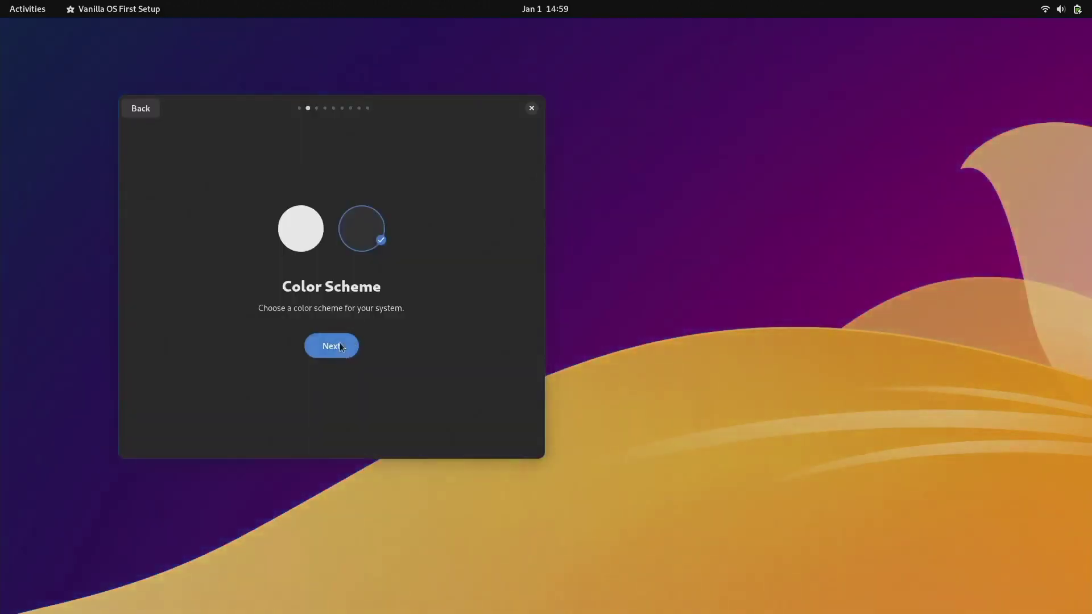
click(340, 345)
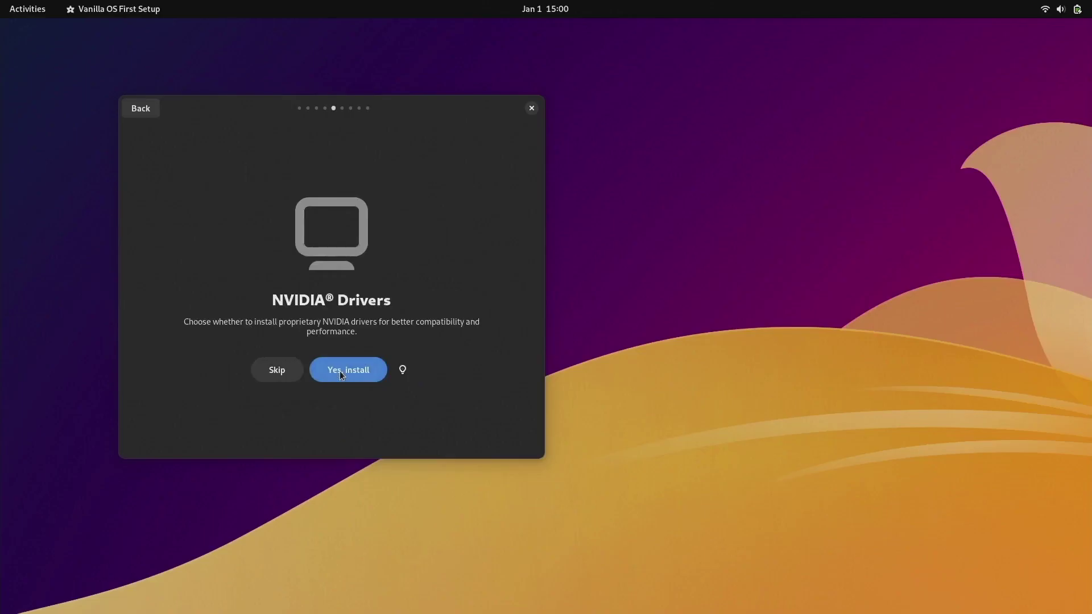
Accept the NVIDIA driver install, then show nvidia-smi's GPU table in a maximised Terminal.
click(339, 371)
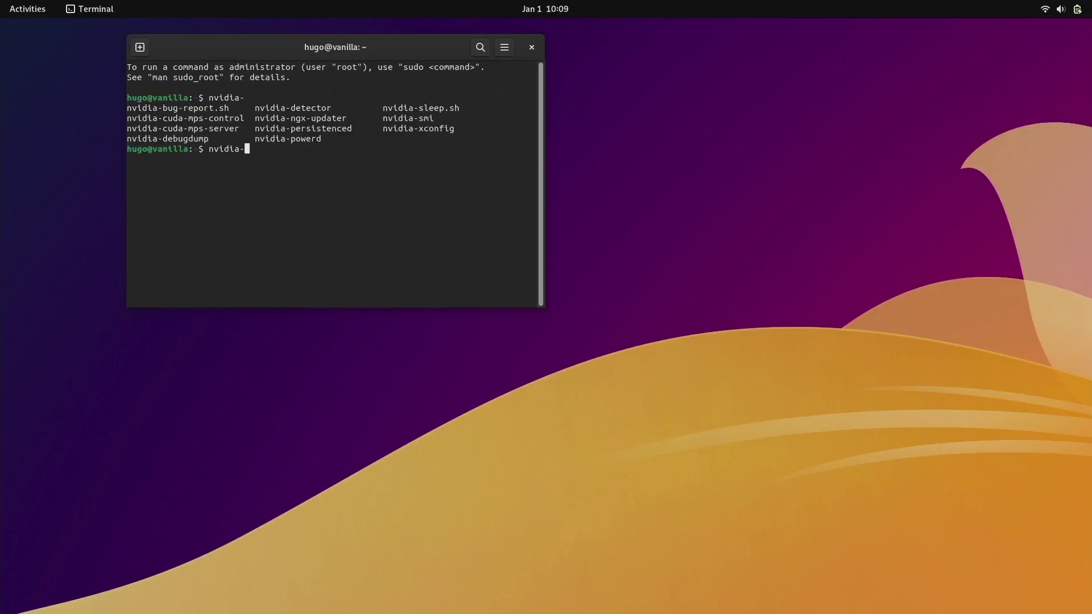
text(mi)
key(Return)
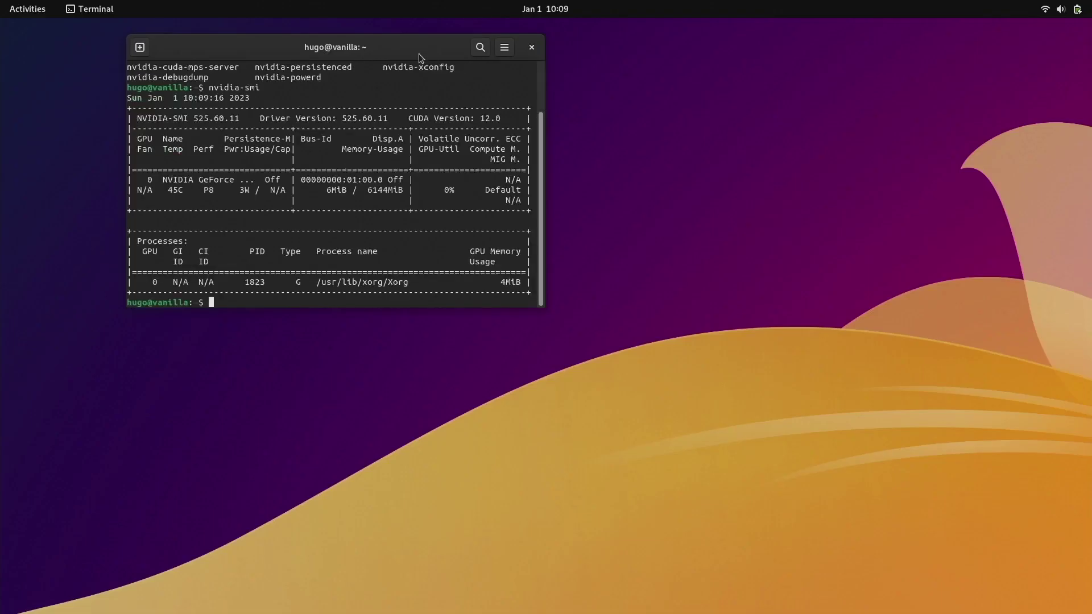
double_click(419, 54)
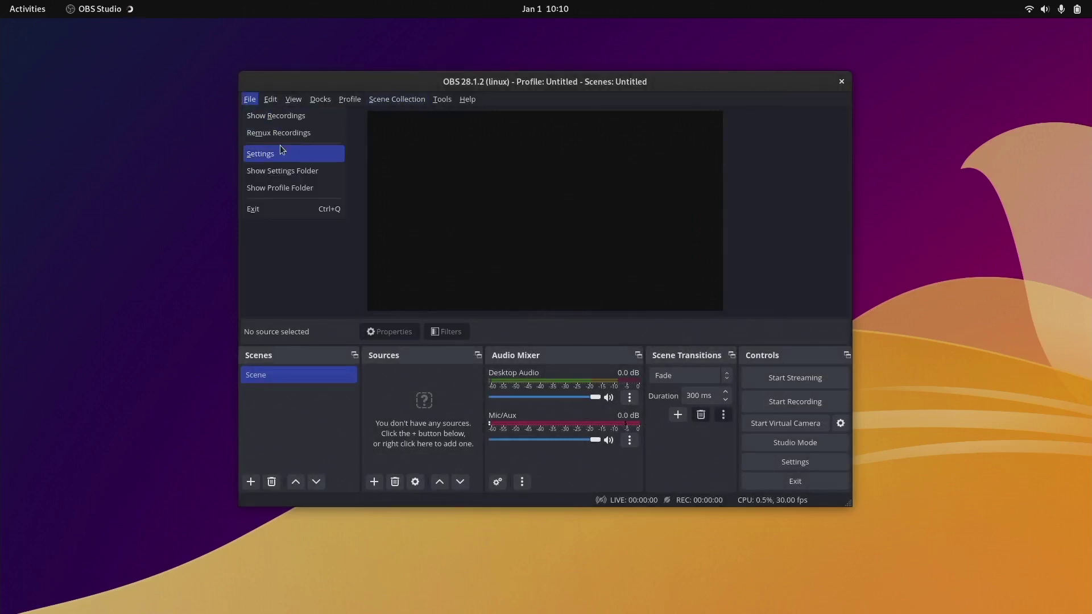
Set the OBS streaming encoder to Hardware (NVENC, H.264) and start recording.
click(304, 149)
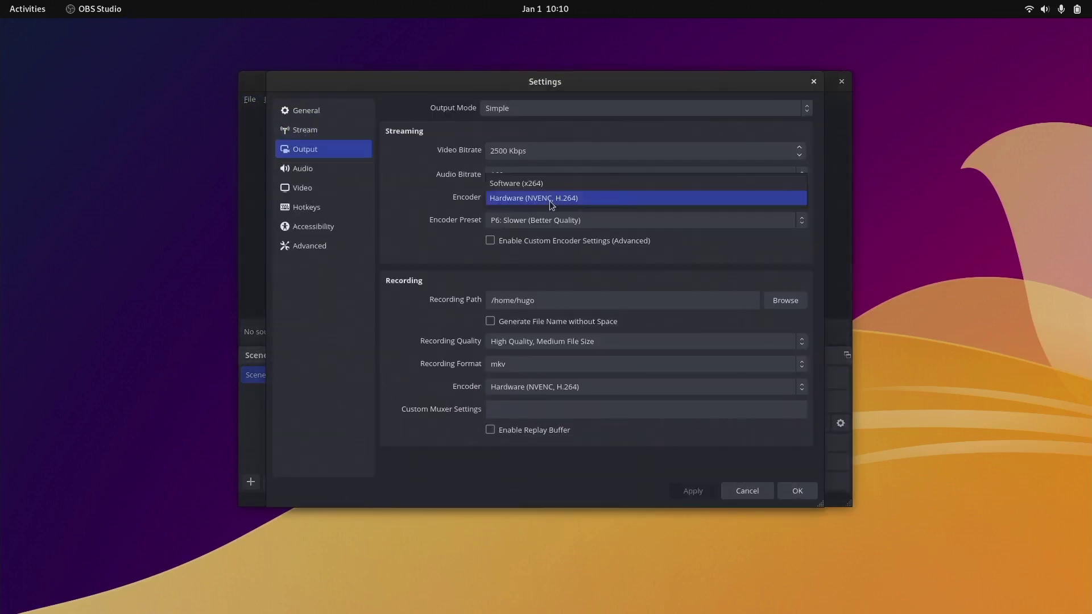
key(Escape)
click(772, 405)
click(759, 405)
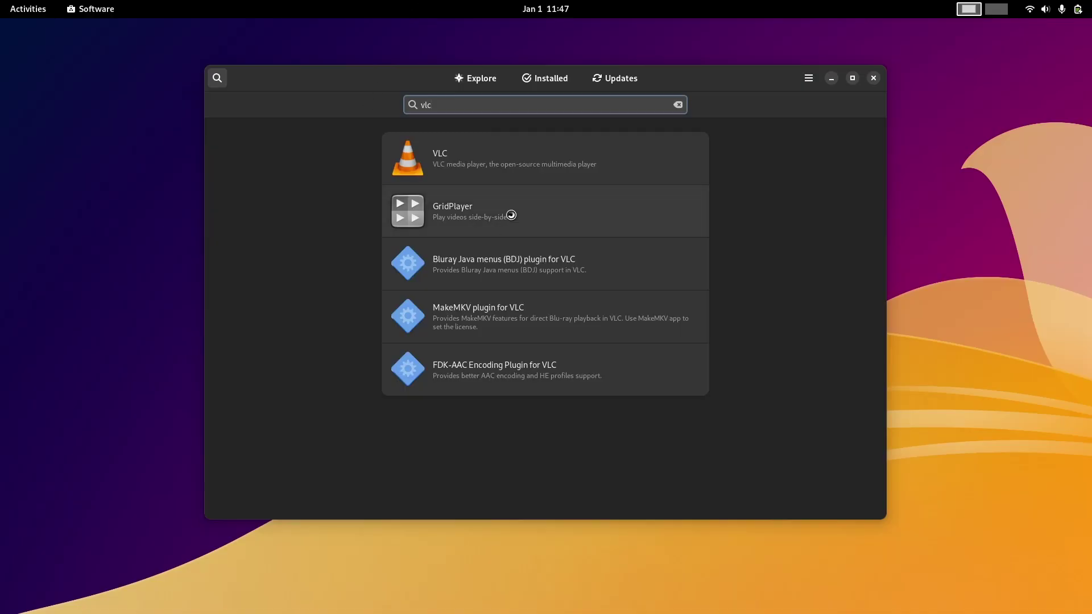
Open VLC's details, keep Flathub as the source, and install it.
click(514, 162)
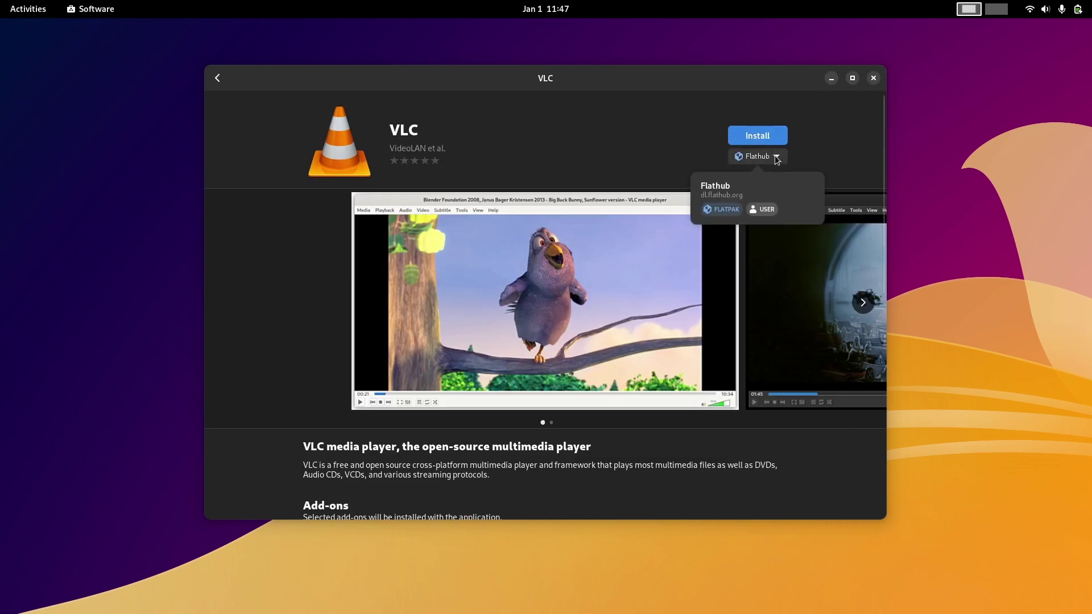
click(774, 156)
click(767, 138)
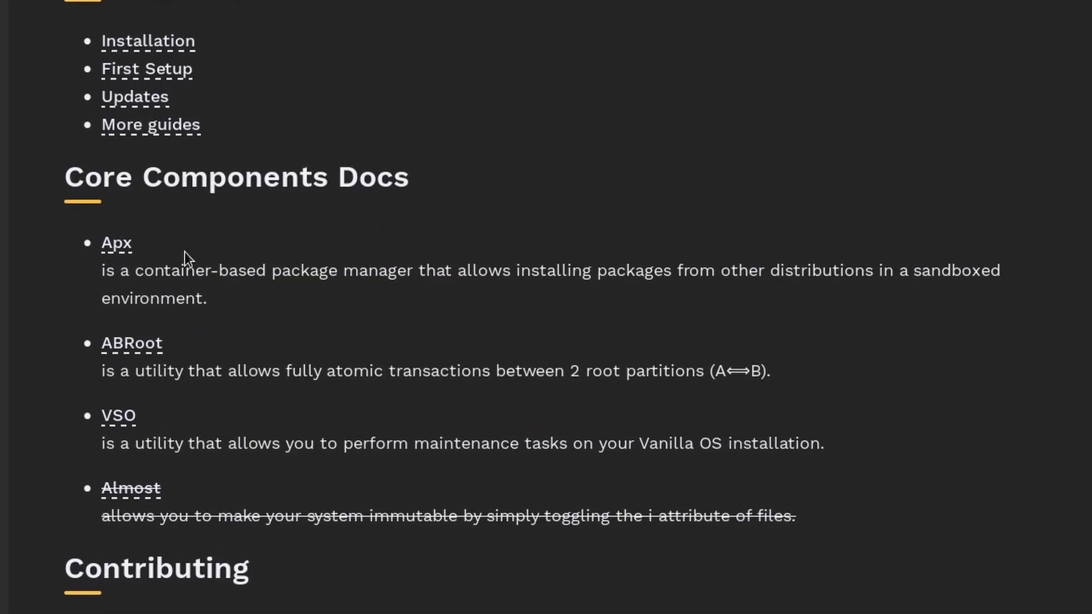
Read through the Apx description in the apx manpage.
drag(272, 270, 313, 292)
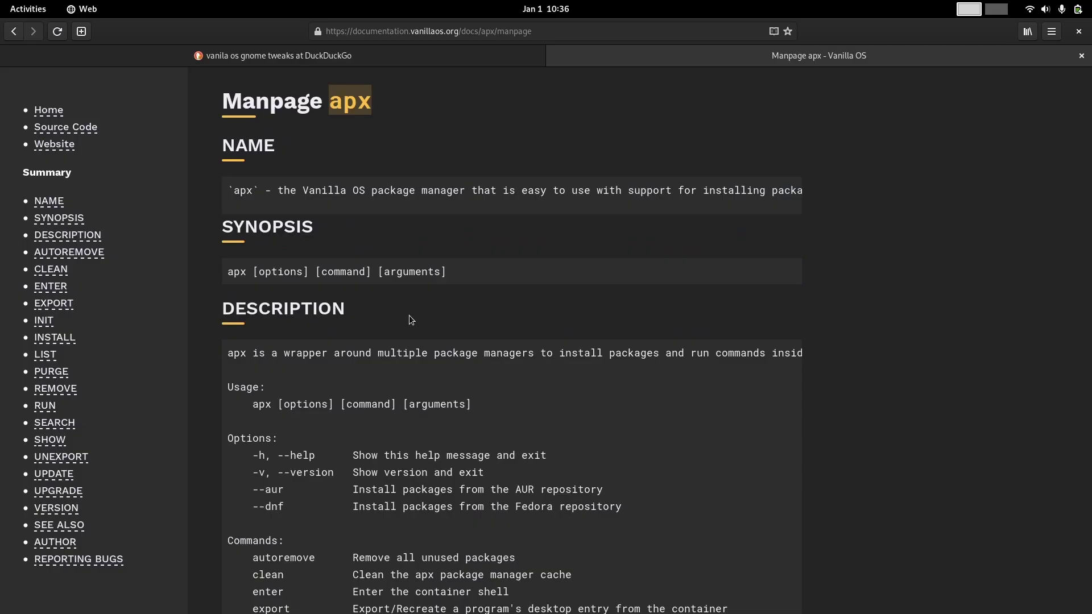
scroll(337, 393, down, 3)
scroll(336, 388, down, 2)
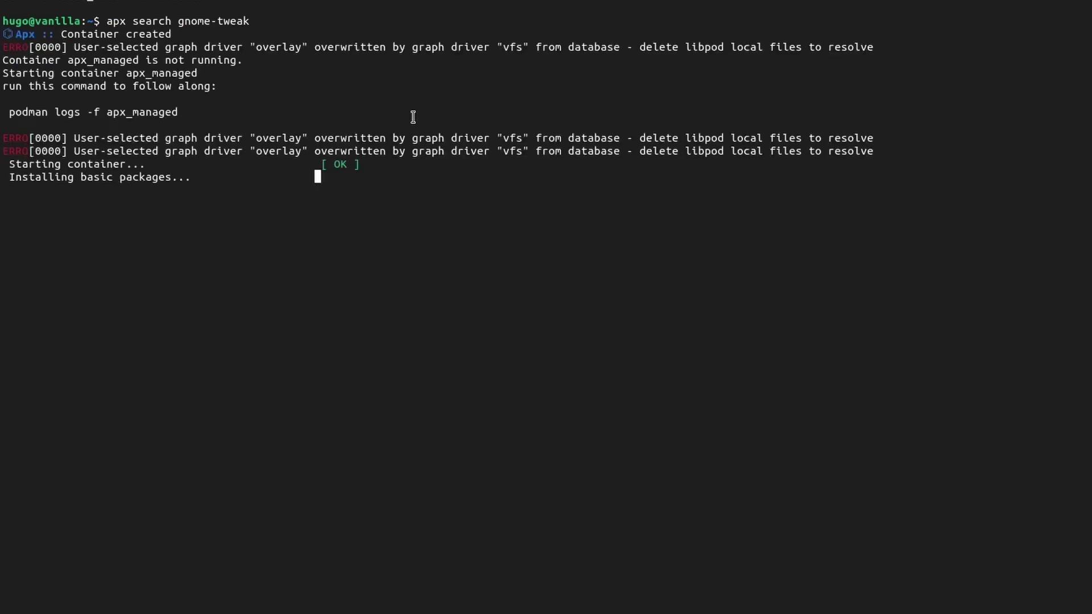
Copy the podman graph driver error line and review the suggested cleanup commands.
drag(485, 138, 881, 139)
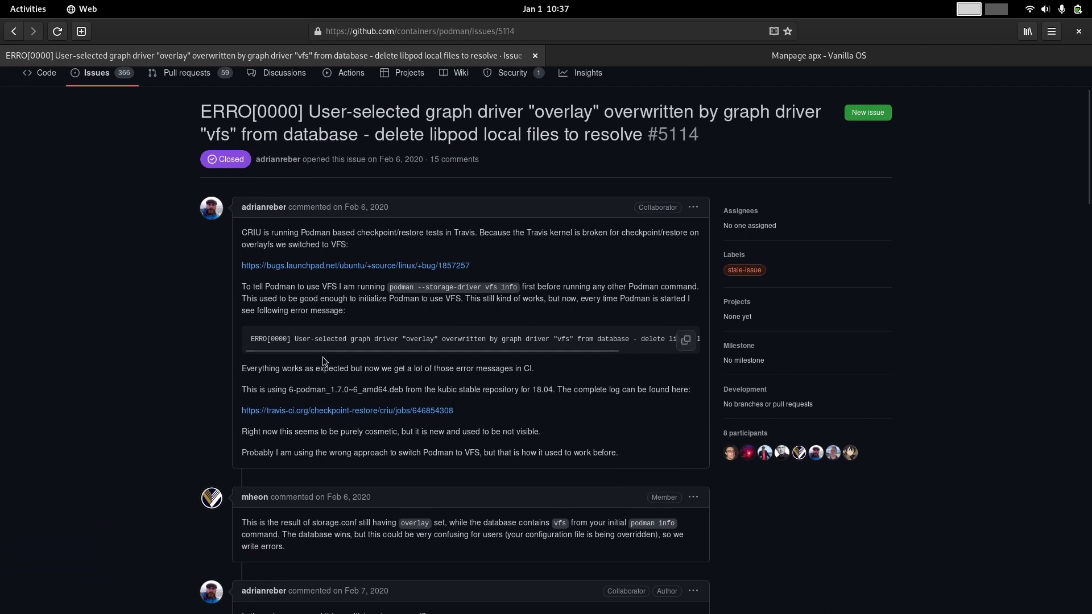
scroll(323, 356, down, 3)
drag(126, 418, 250, 556)
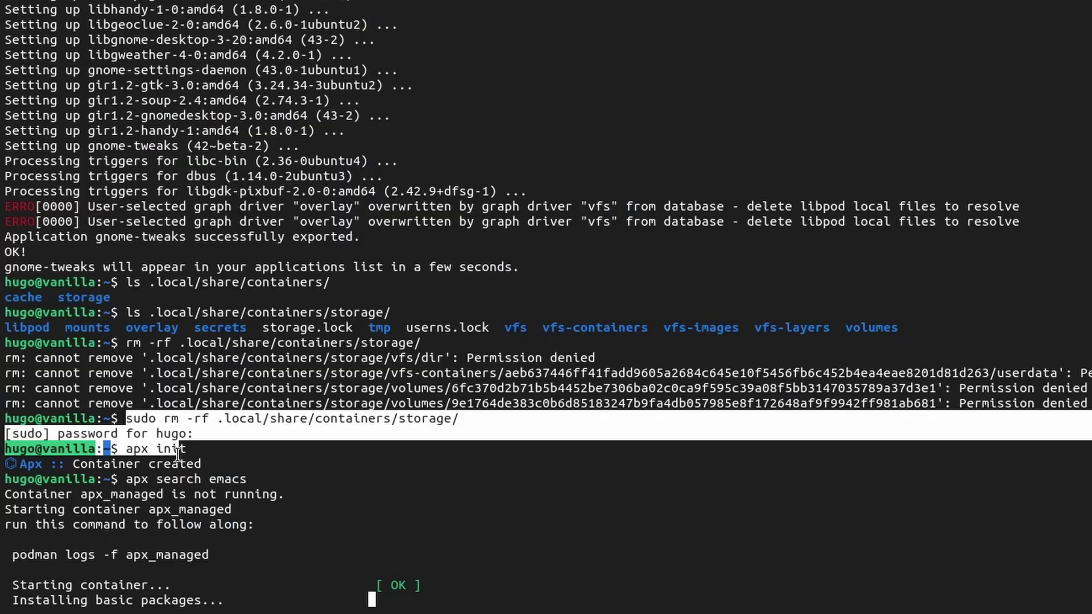
click(294, 535)
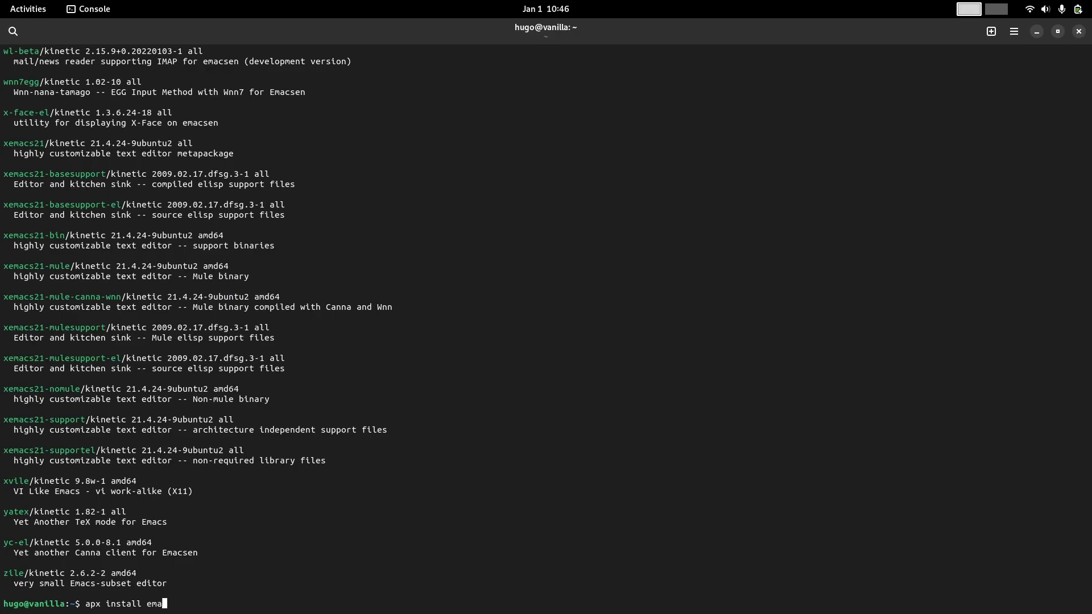
Run apx install emacs and answer y to install it with its dependencies.
text(cs)
key(Return)
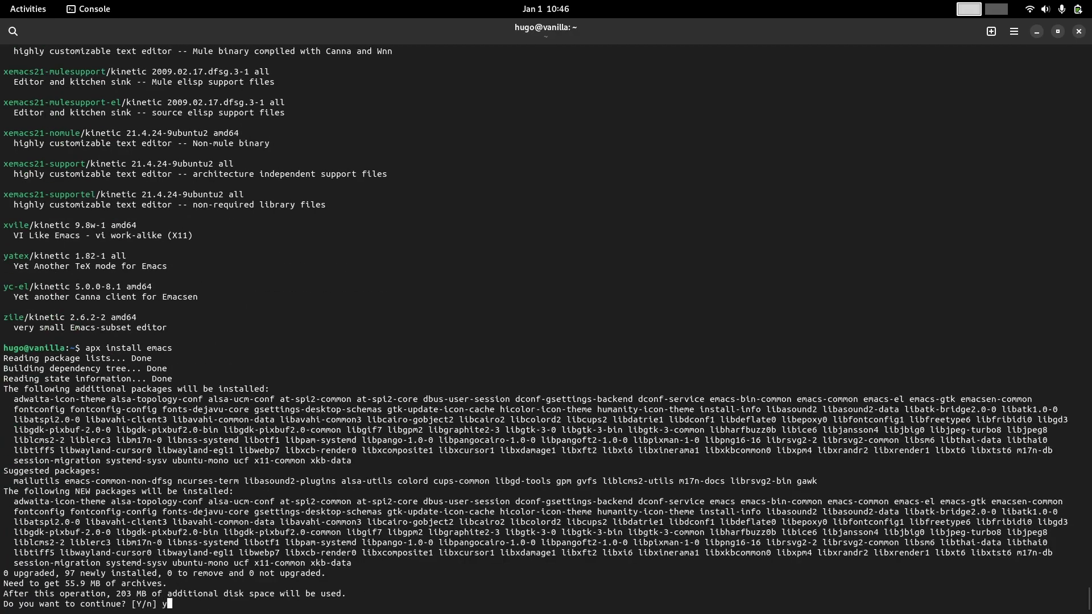
text(y)
key(Return)
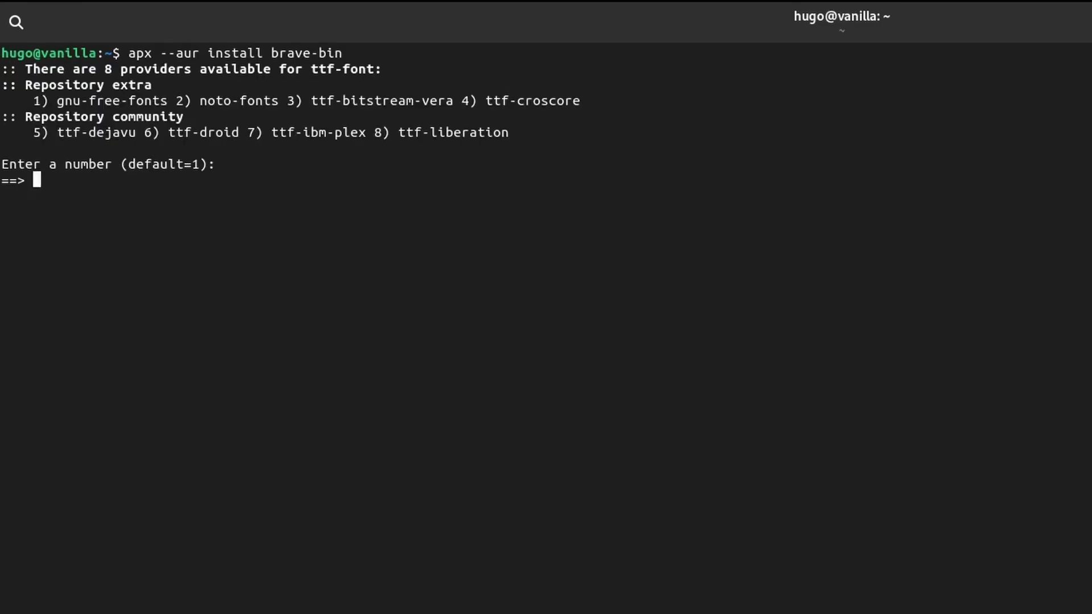
Accept the default font provider and agree to remove build dependencies for brave-bin.
key(Return)
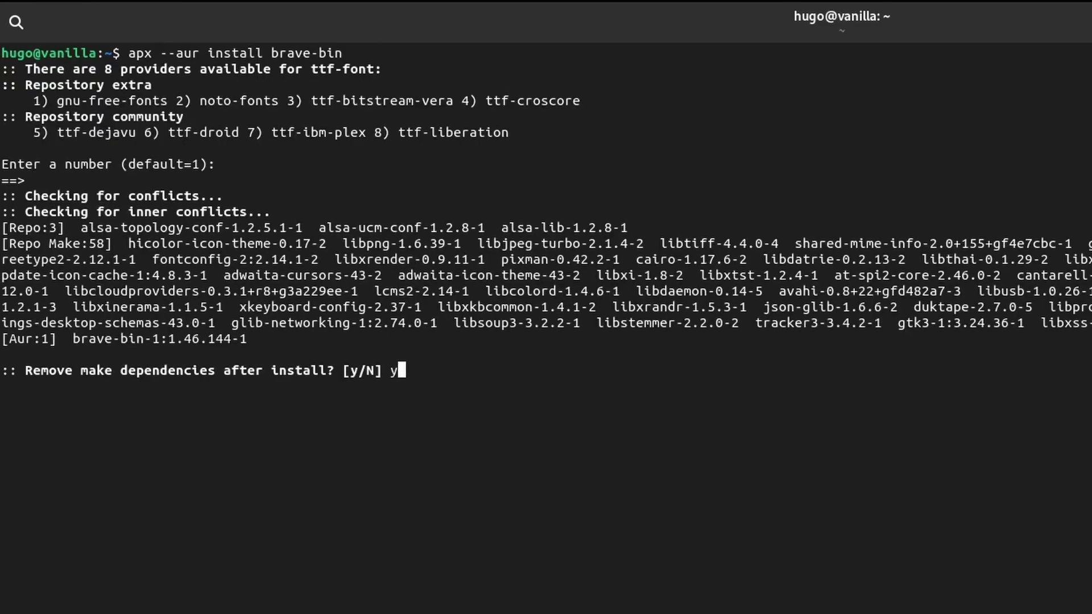
text(y)
key(Return)
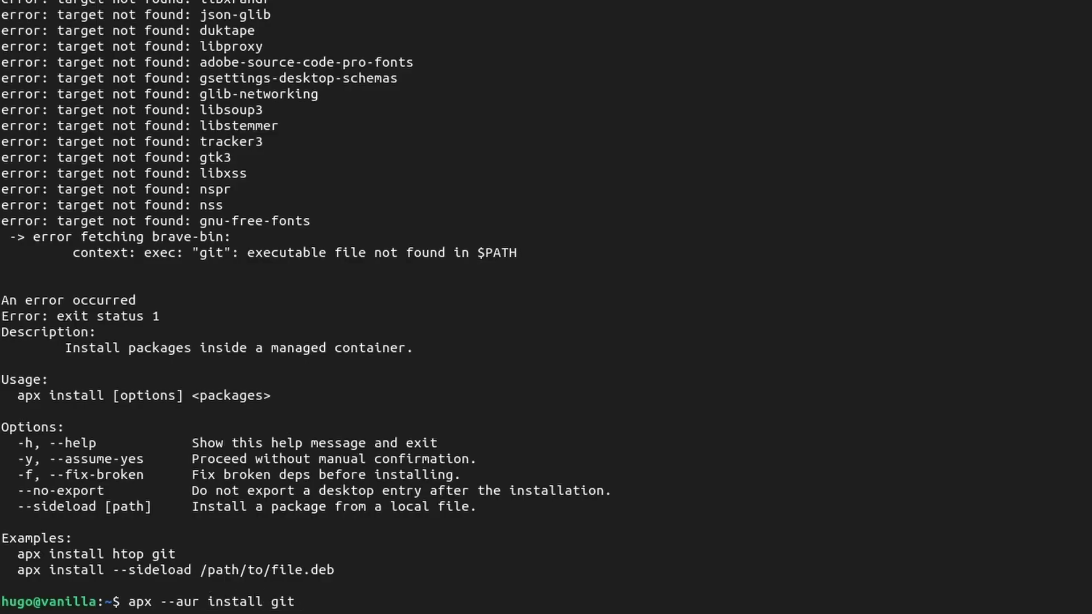
Run apx --aur install git and confirm the installation with y.
key(Return)
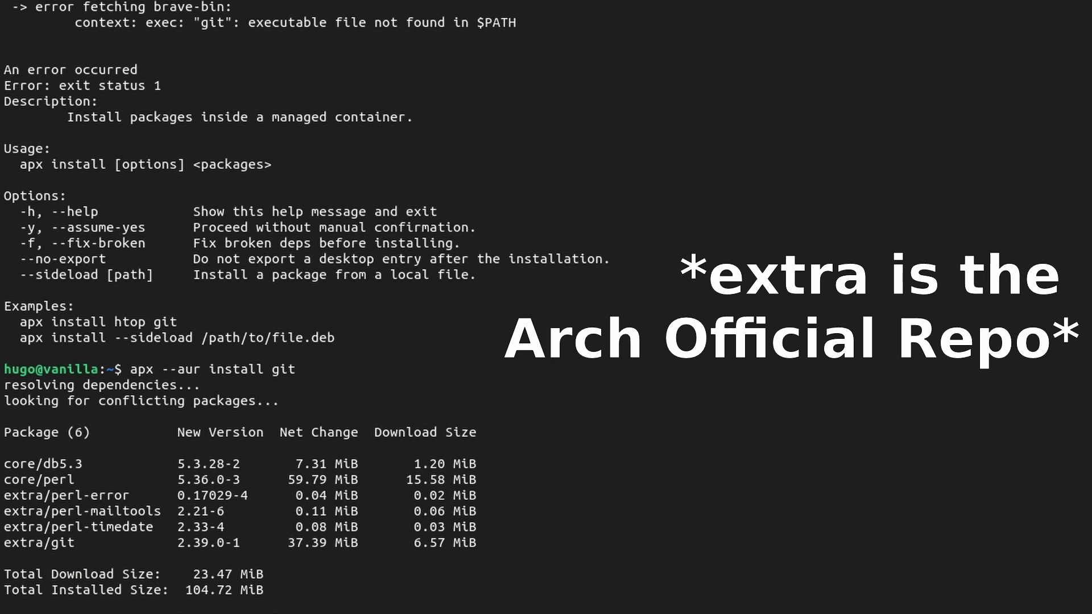
text(y)
key(Return)
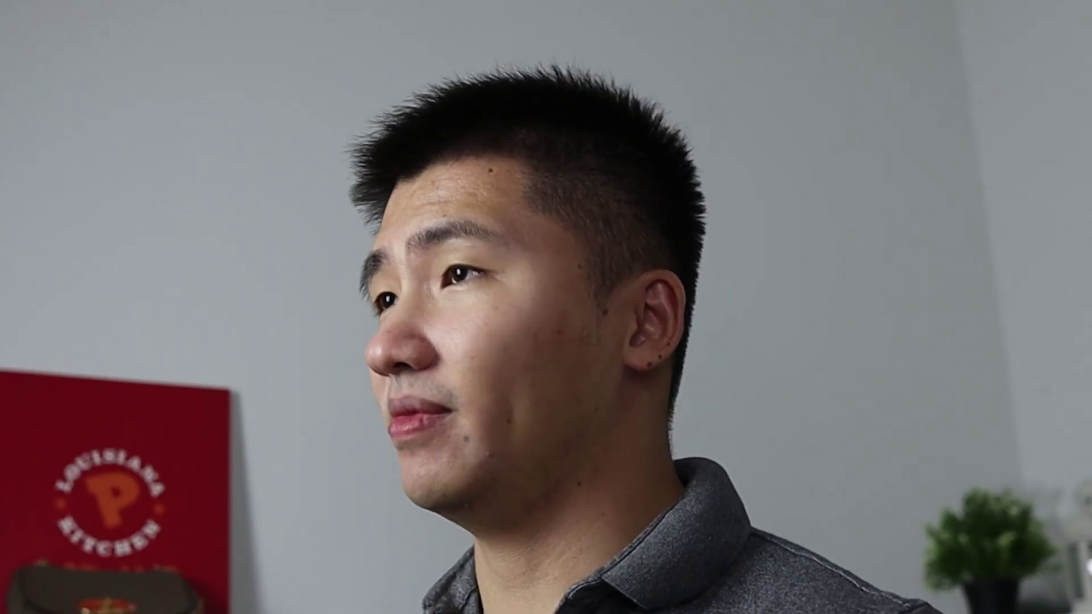
Install base-devel with all group members into the AUR container, then search for 'brave'.
text(d)
text(eve)
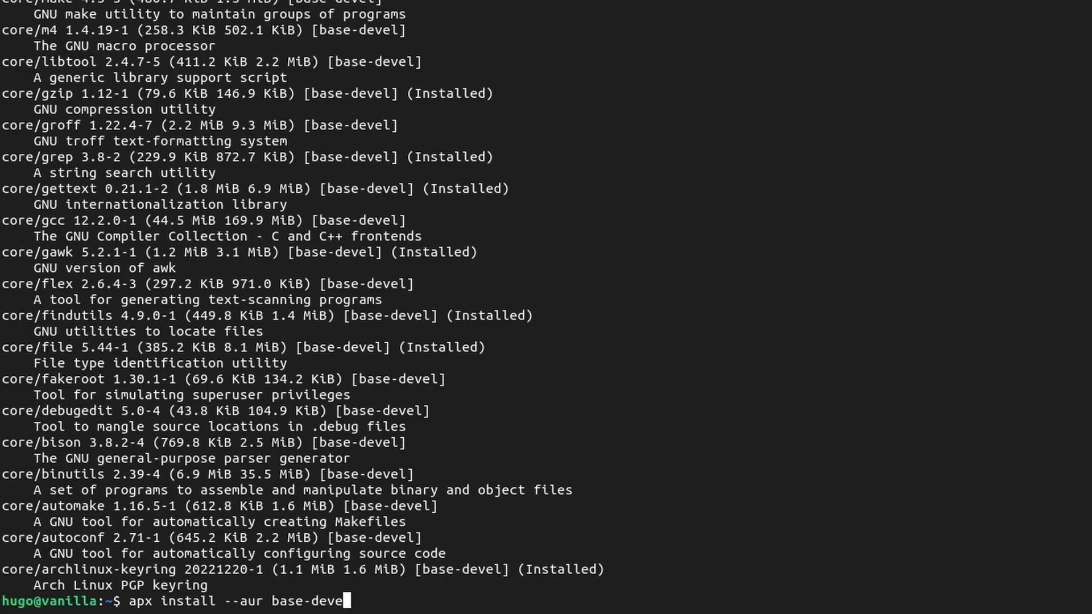
text(l)
key(Return)
key(Return)
text(y)
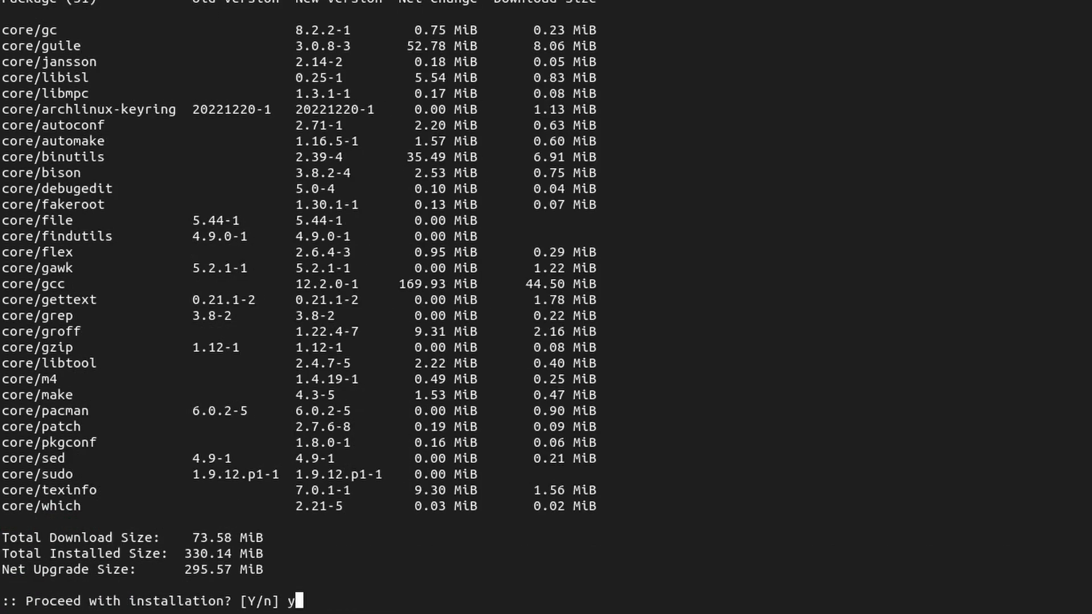
key(Return)
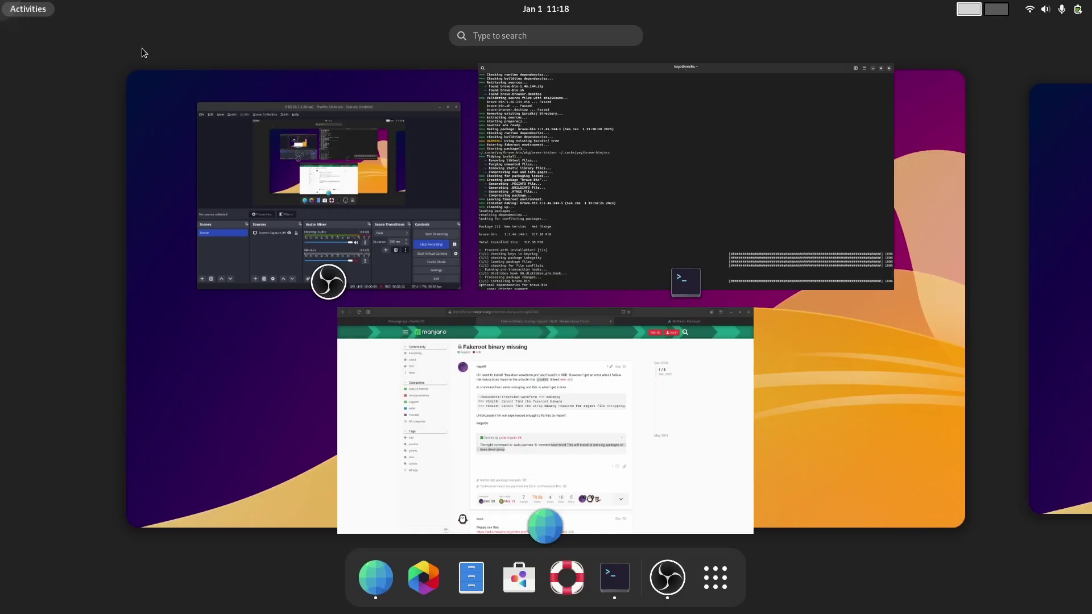
text(brave)
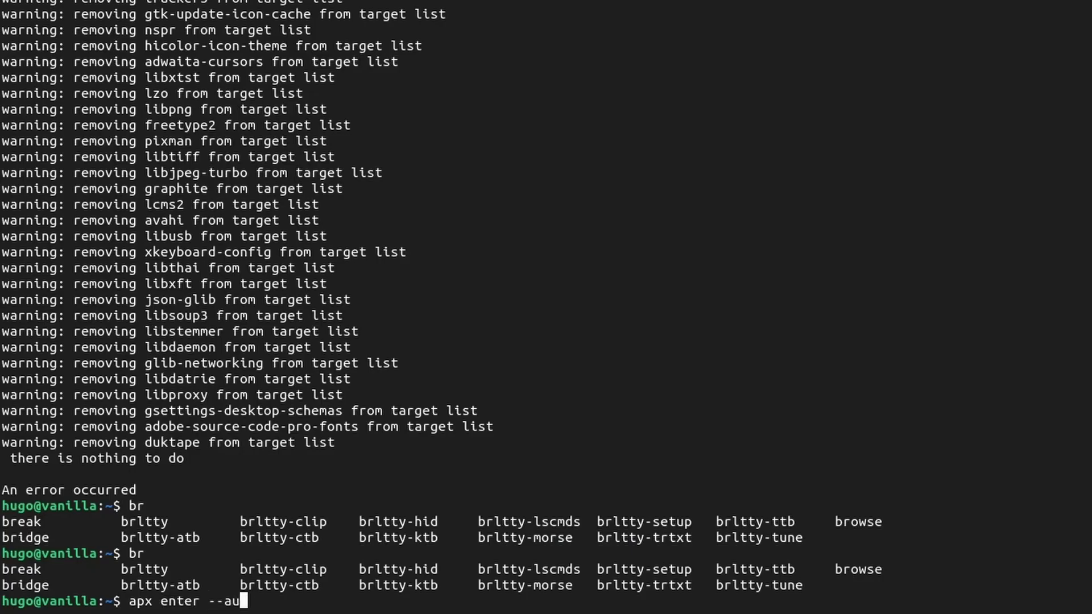
Enter the AUR container with apx enter --aur and launch Brave.
text(rave)
key(Return)
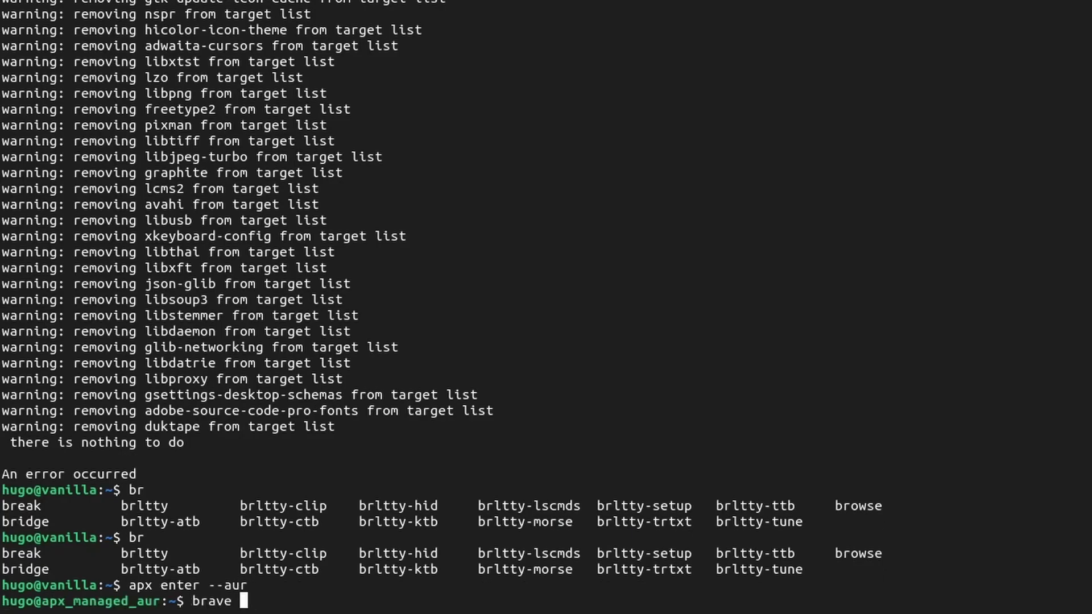
key(Return)
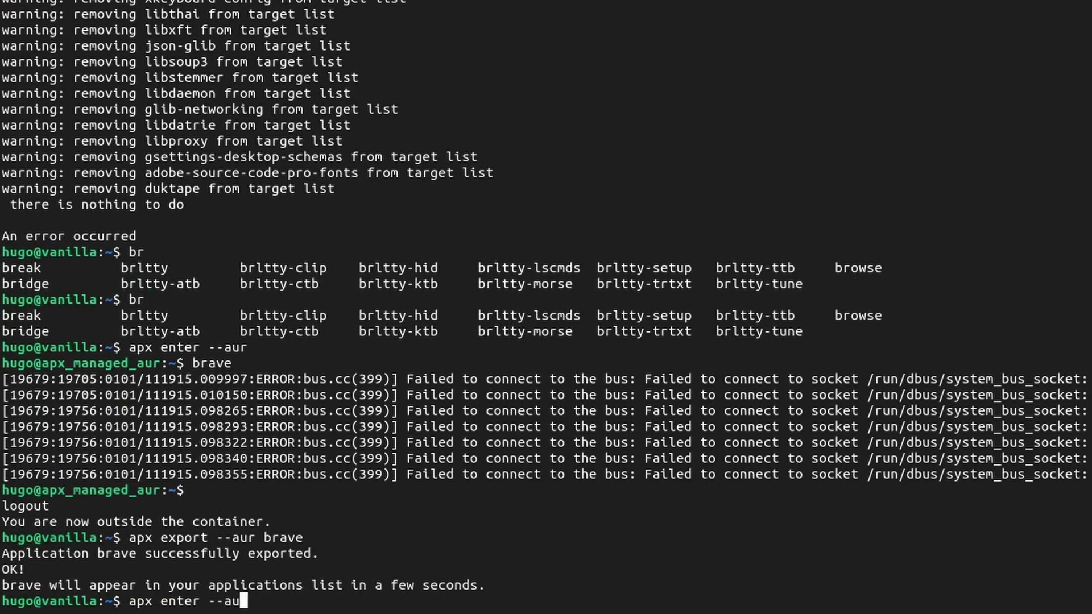
Re-enter the AUR container and run the XDM installer with sudo ./install.sh.
text(r)
key(Return)
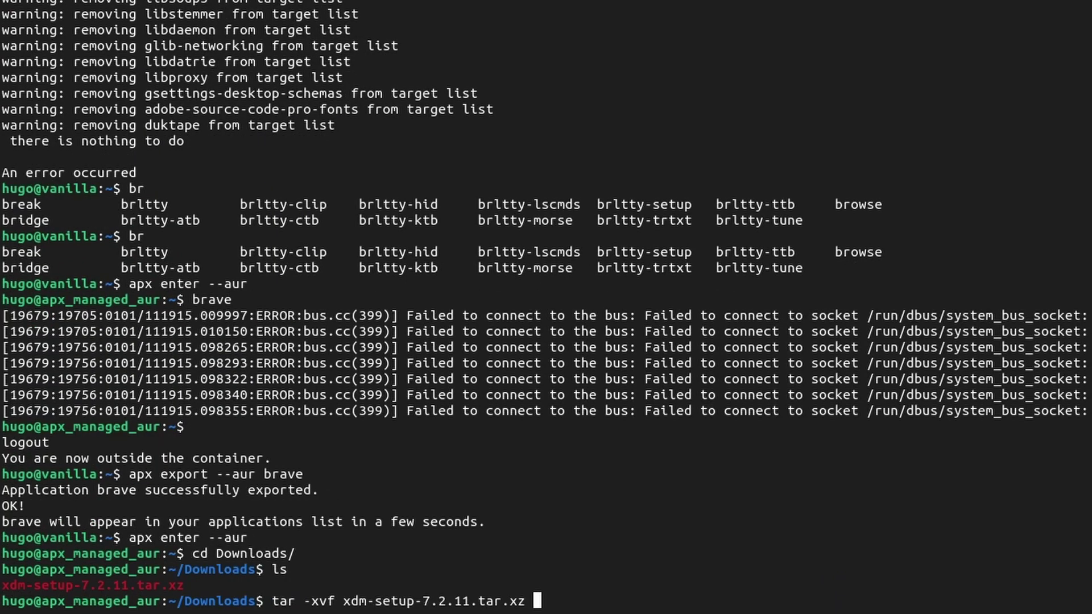
key(Return)
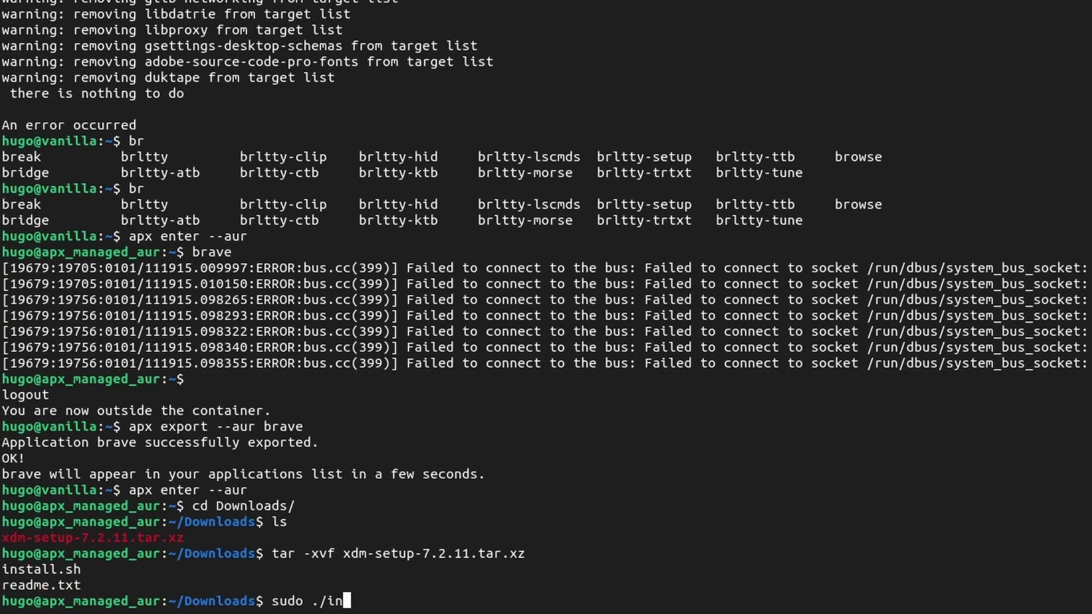
key(Return)
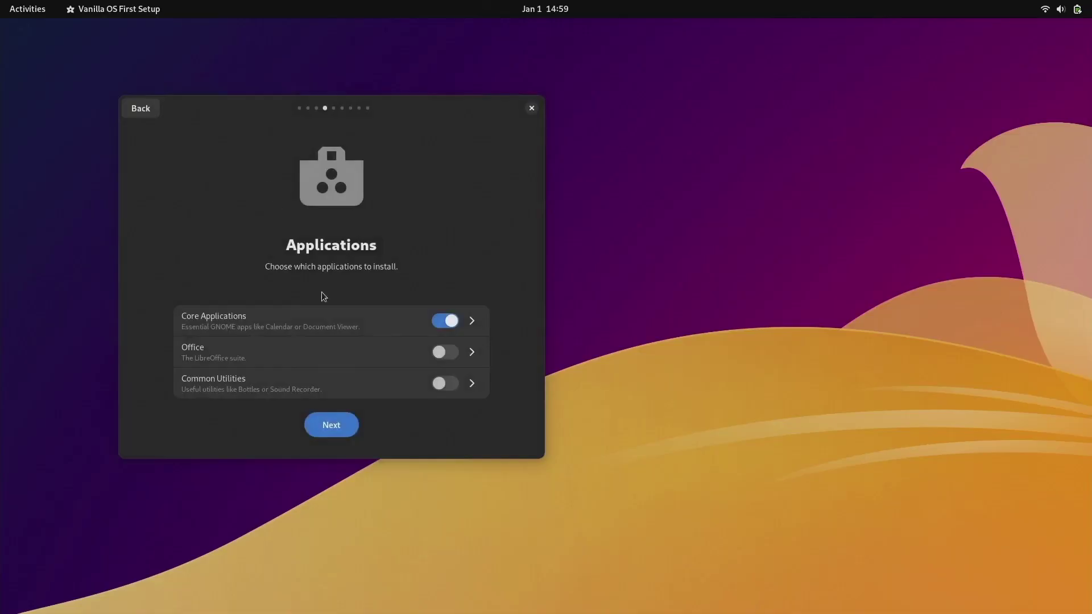
Expand the Common Utilities row on the Applications page to see its included apps.
click(472, 385)
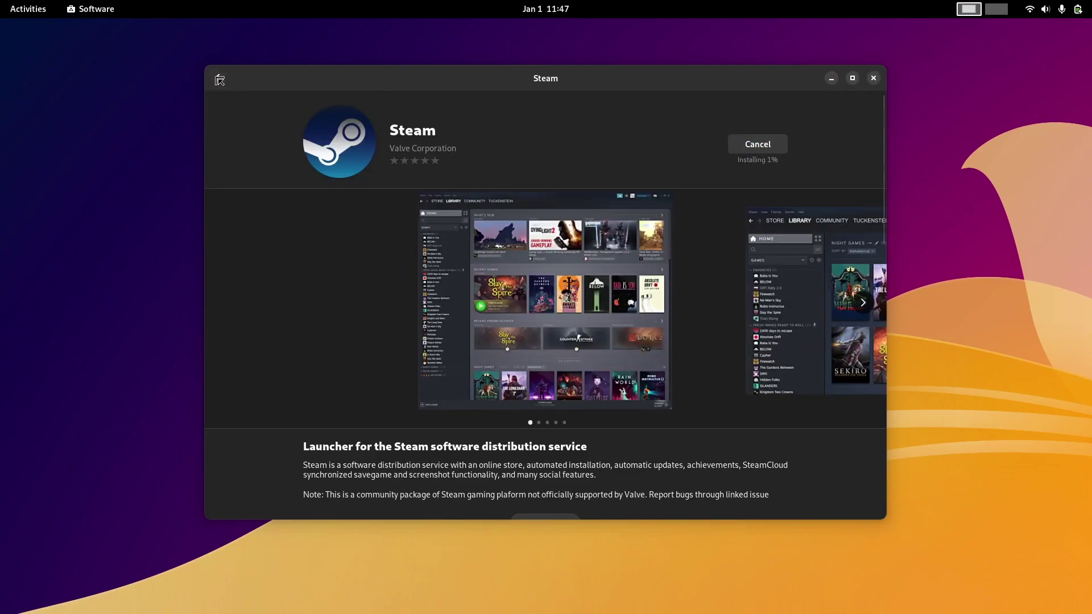
Install Assassin's Creed Origins, choose it as the Protontricks target, and mark uplay for installation.
click(219, 80)
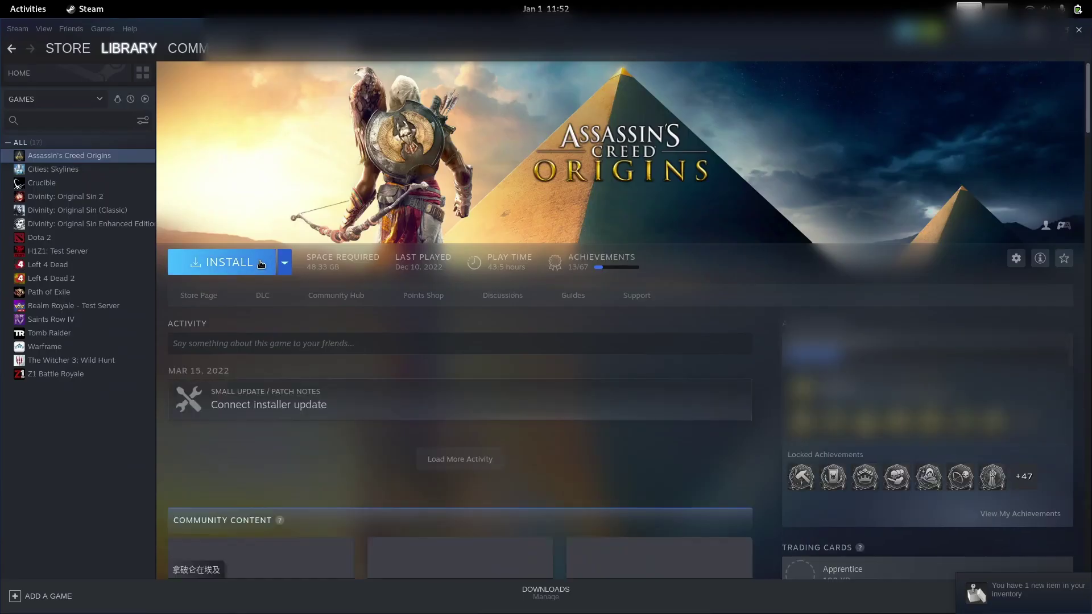
click(228, 262)
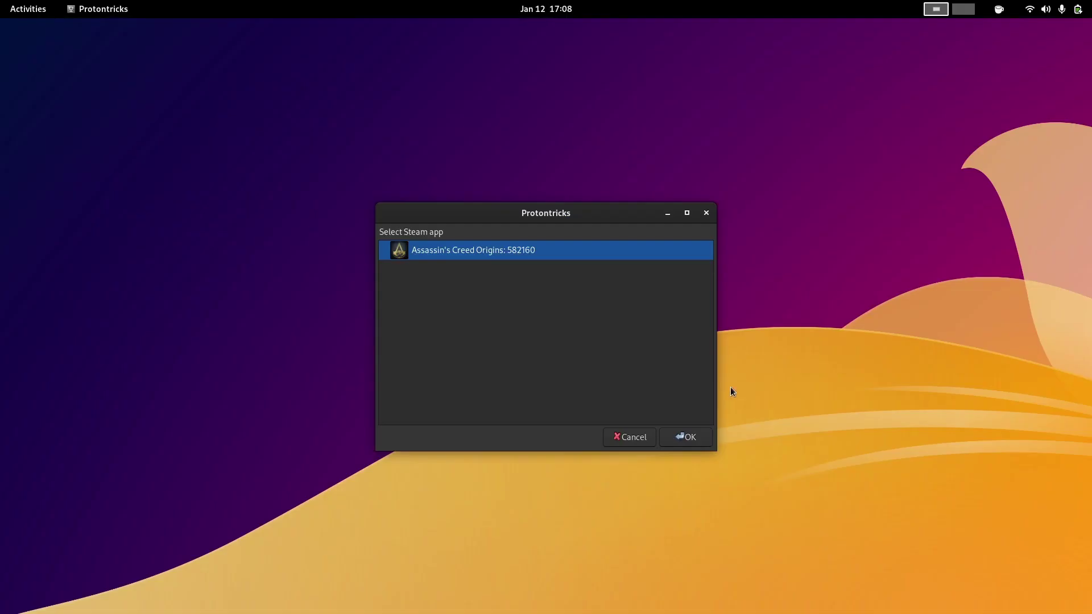
click(698, 443)
double_click(326, 257)
scroll(306, 293, down, 20)
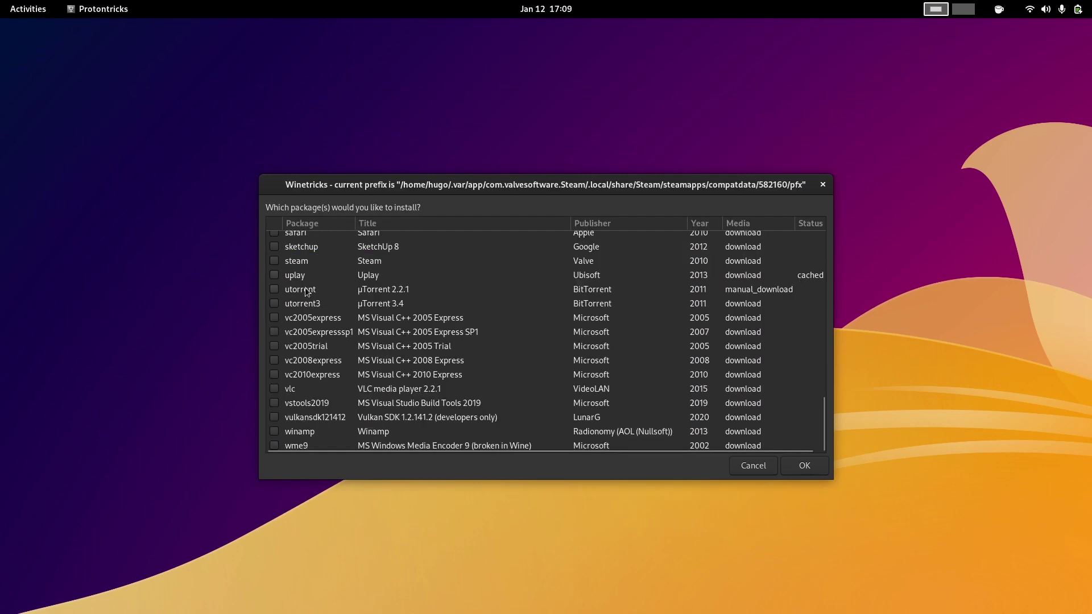